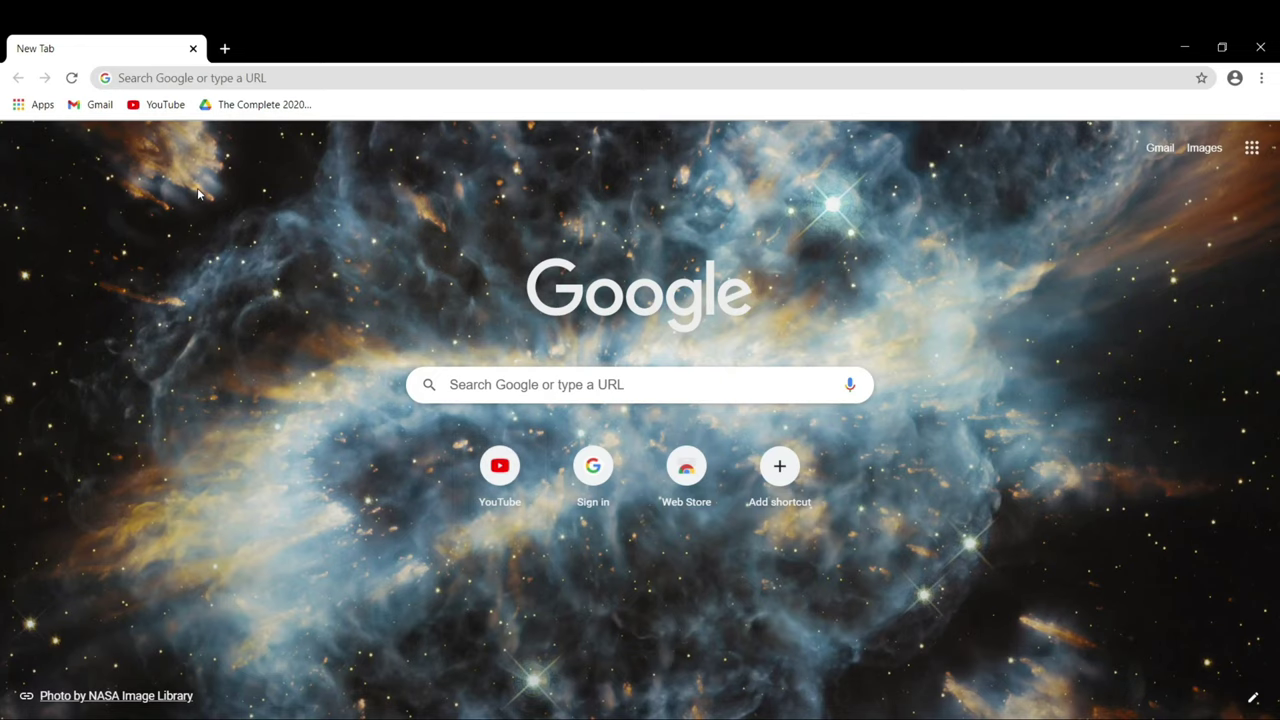
- Google 'download vlc media player' and open the videolan.org VLC for Windows result
{"action": "left_click", "coordinate": [205, 78]}
{"action": "type", "text": "do"}
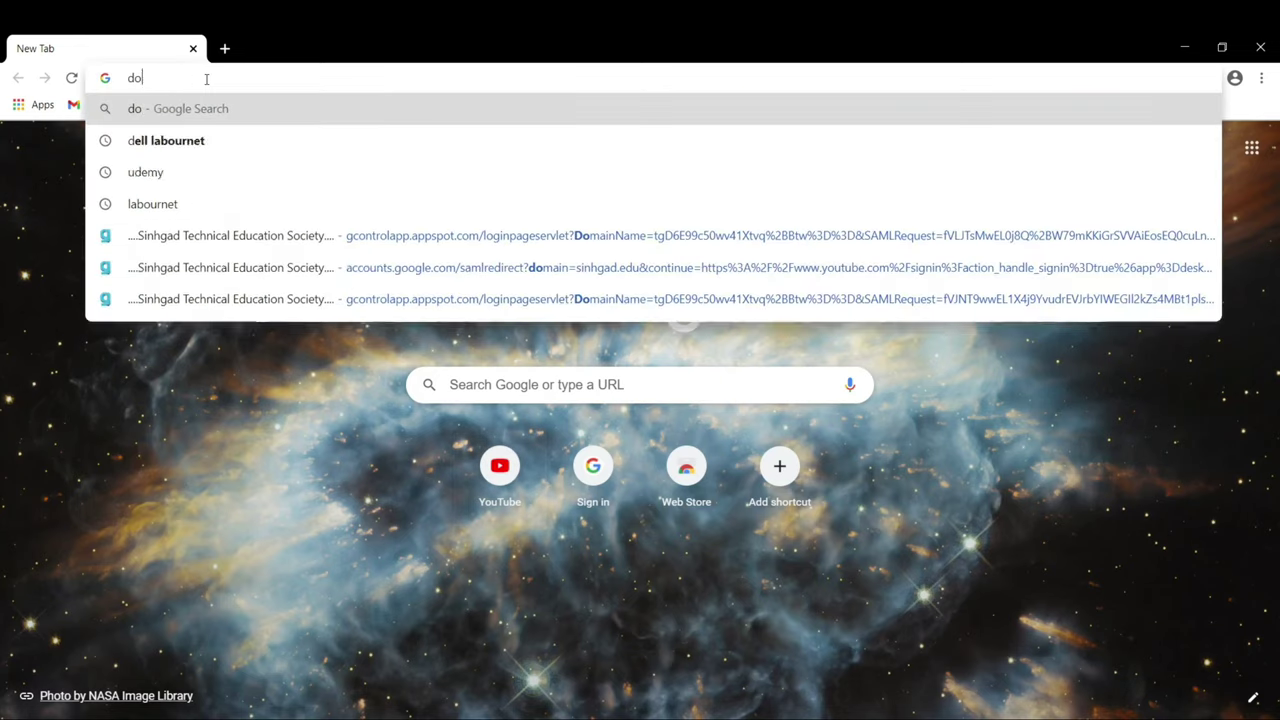
{"action": "type", "text": "wnload vl"}
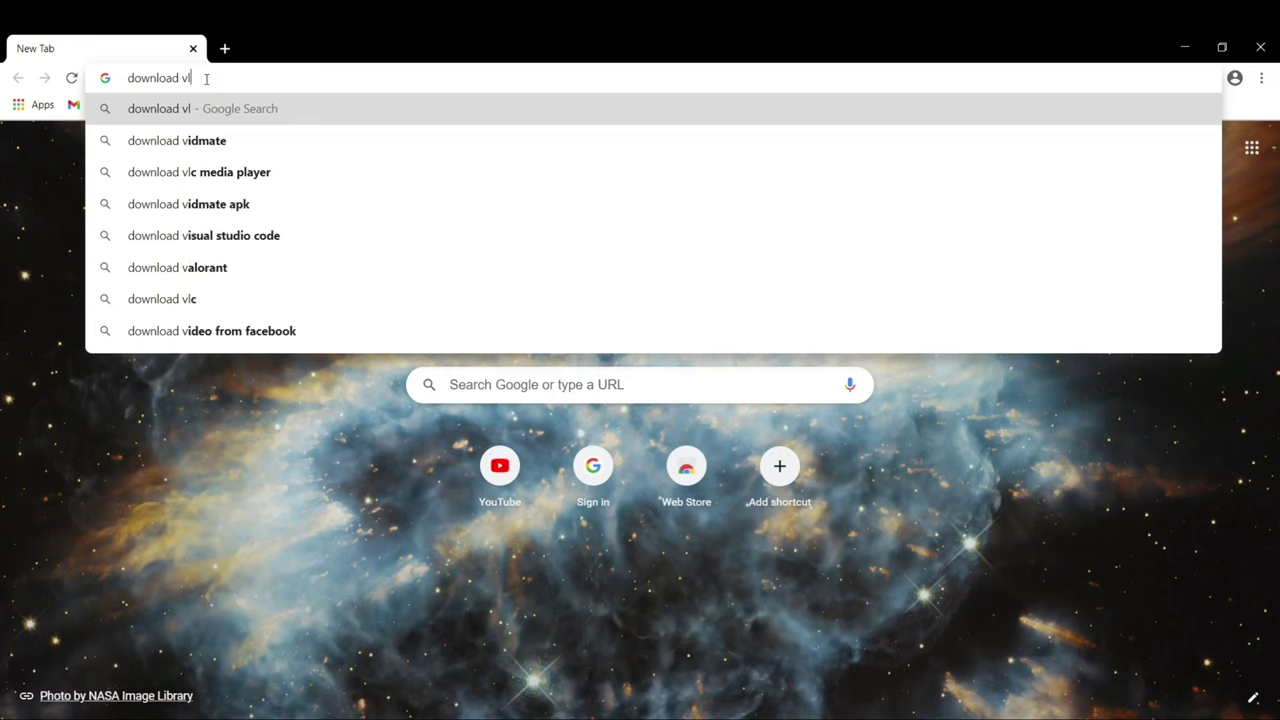
{"action": "type", "text": "c"}
{"action": "key", "text": "Down"}
{"action": "key", "text": "Return"}
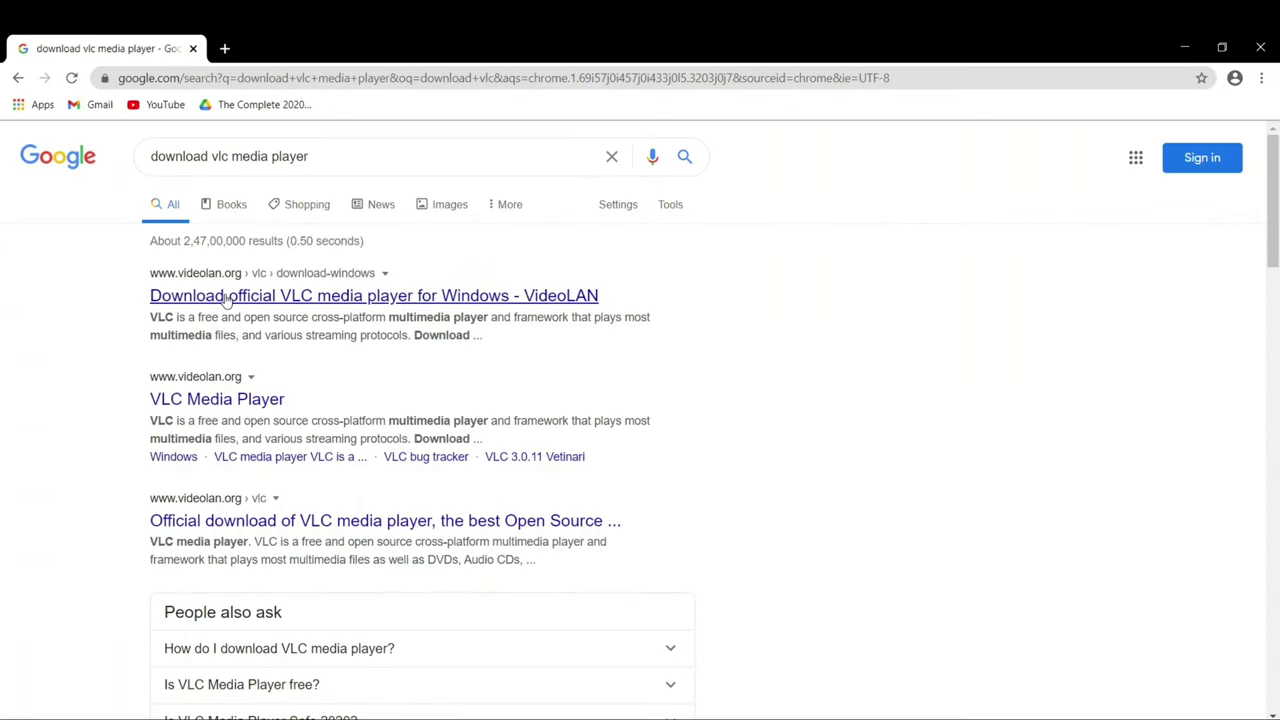
{"action": "left_click", "coordinate": [226, 297]}
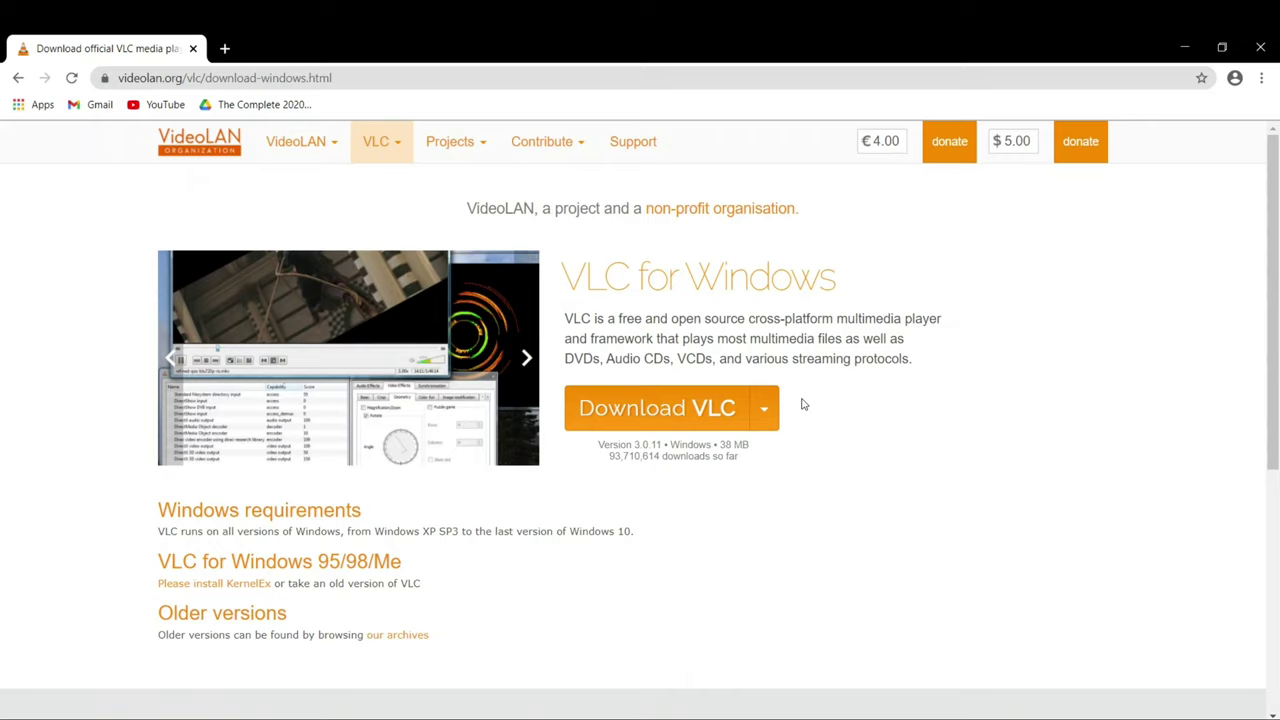
- Start the vlc-3.0.11-win32.exe download from the Download VLC button
{"action": "left_click", "coordinate": [768, 408]}
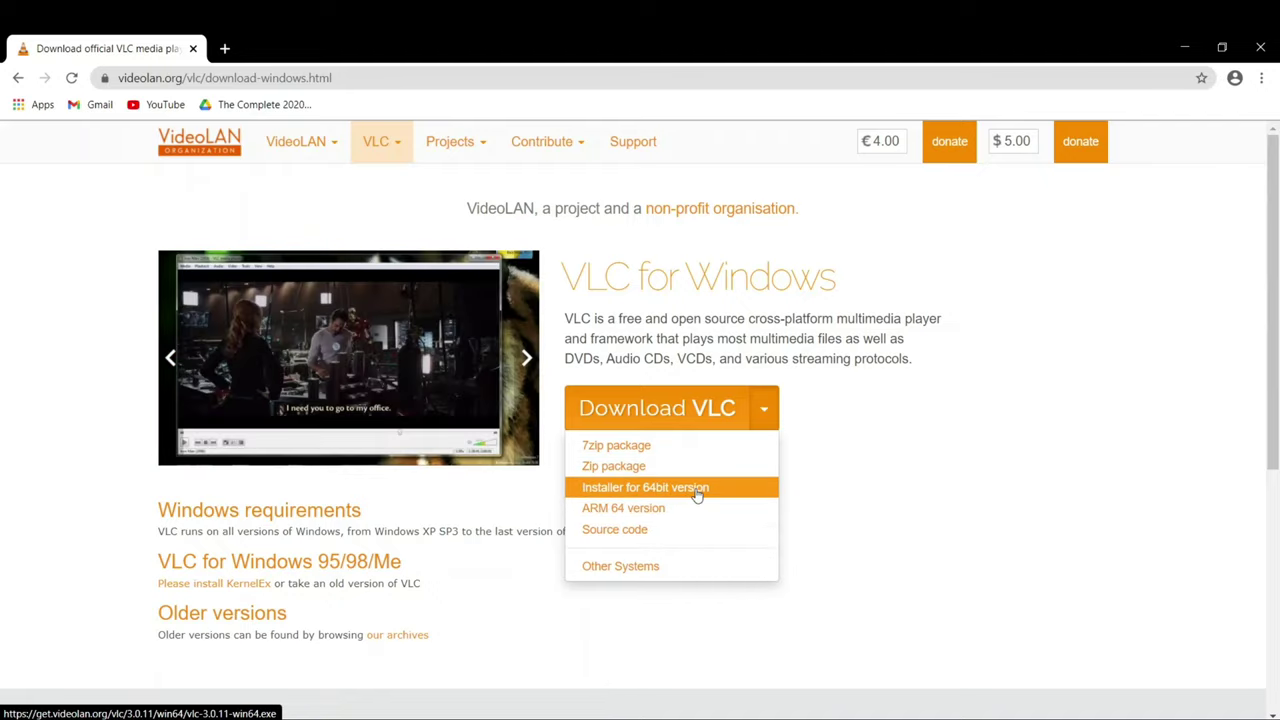
{"action": "left_click", "coordinate": [658, 411]}
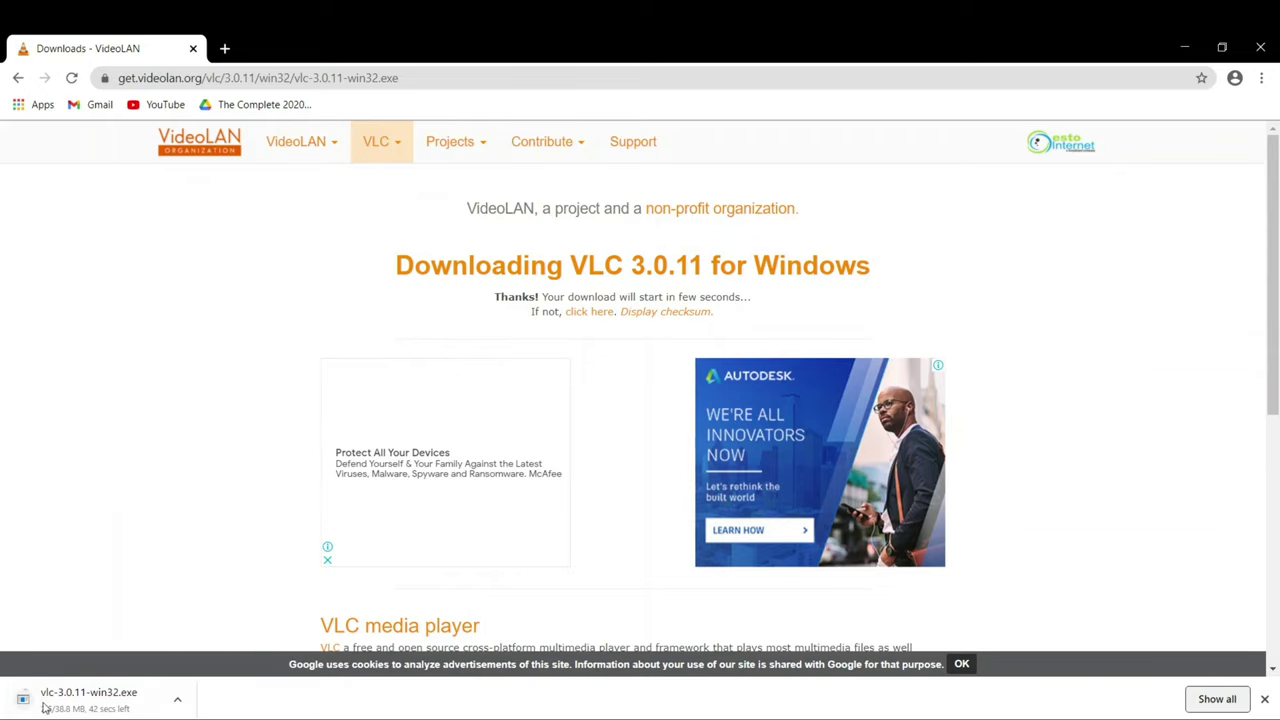
- Cancel the vlc-3.0.11-win32.exe download and return to the VLC for Windows page
{"action": "left_click", "coordinate": [177, 704]}
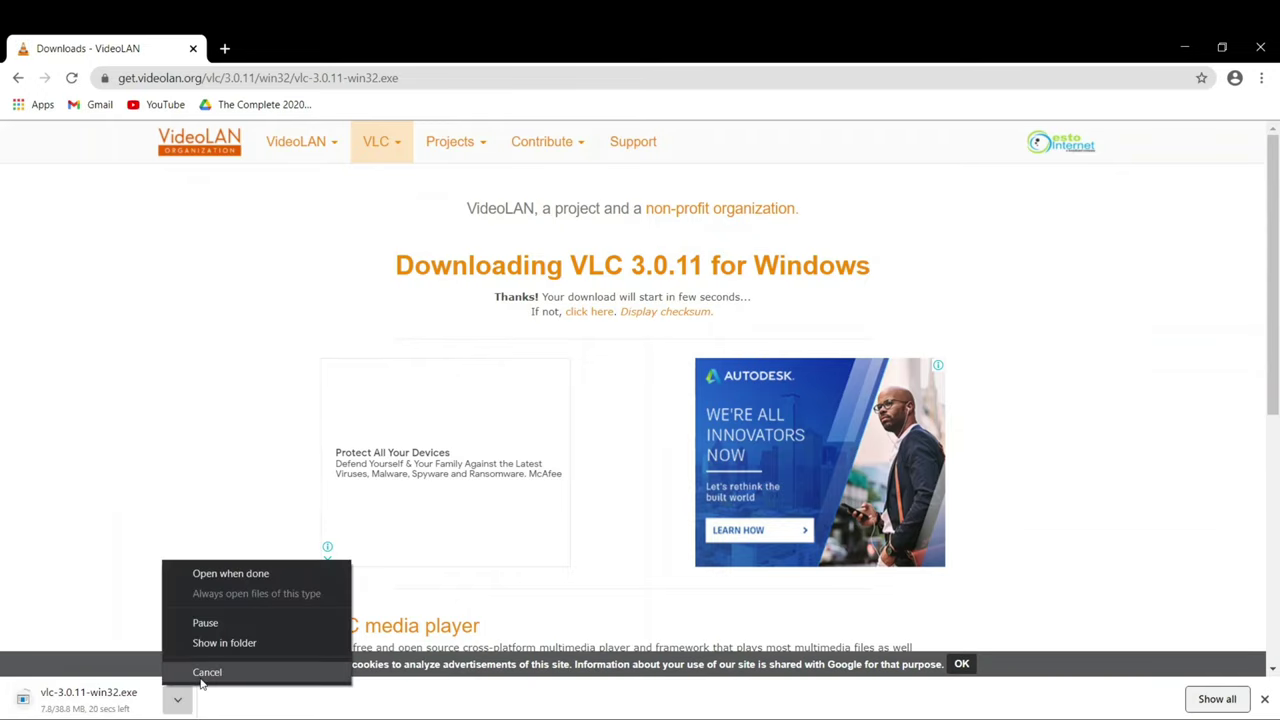
{"action": "left_click", "coordinate": [200, 672]}
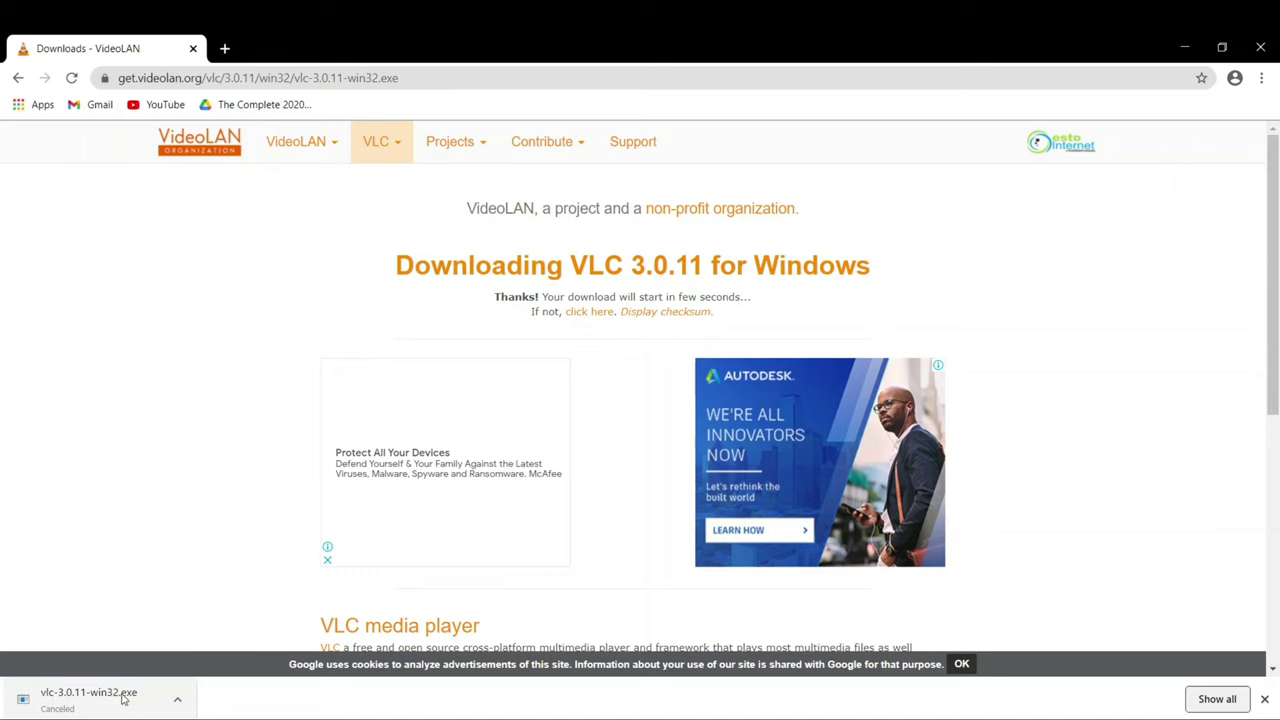
{"action": "left_click", "coordinate": [16, 78]}
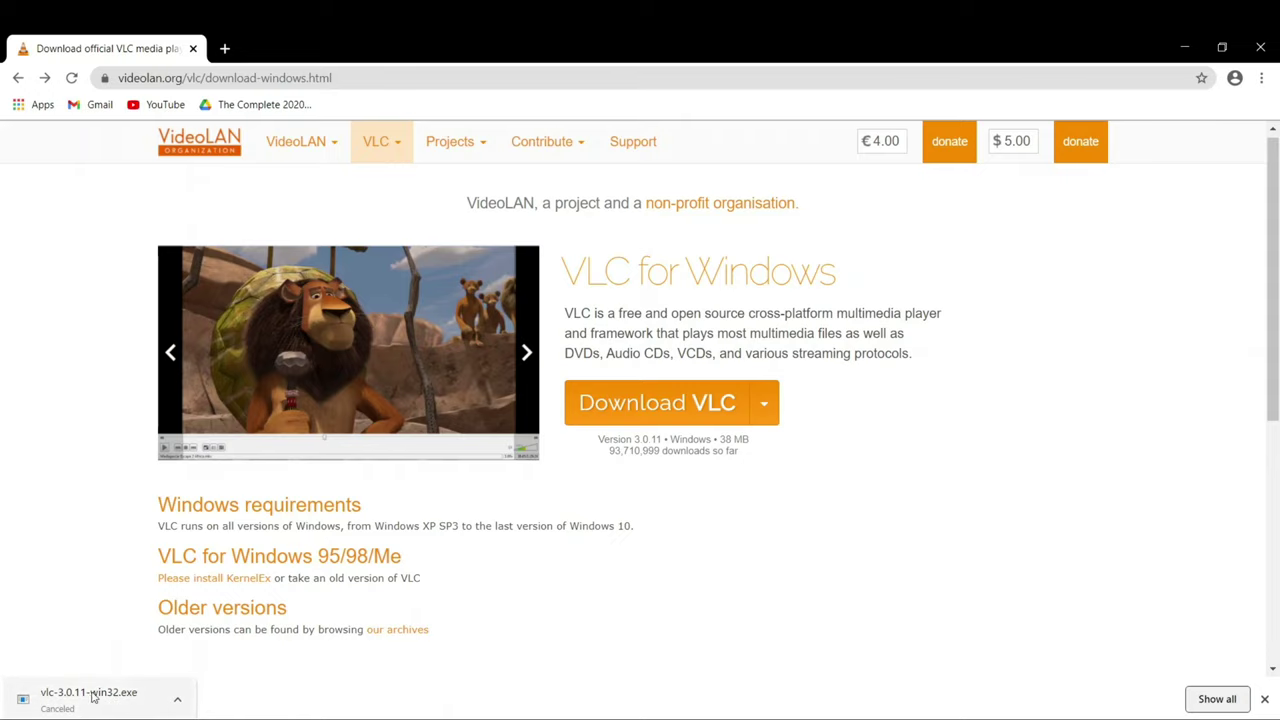
- Download the 'Installer for 64bit version', then cancel the duplicate 'vlc-3.0.11-win64 (1).exe'
{"action": "left_click", "coordinate": [762, 410]}
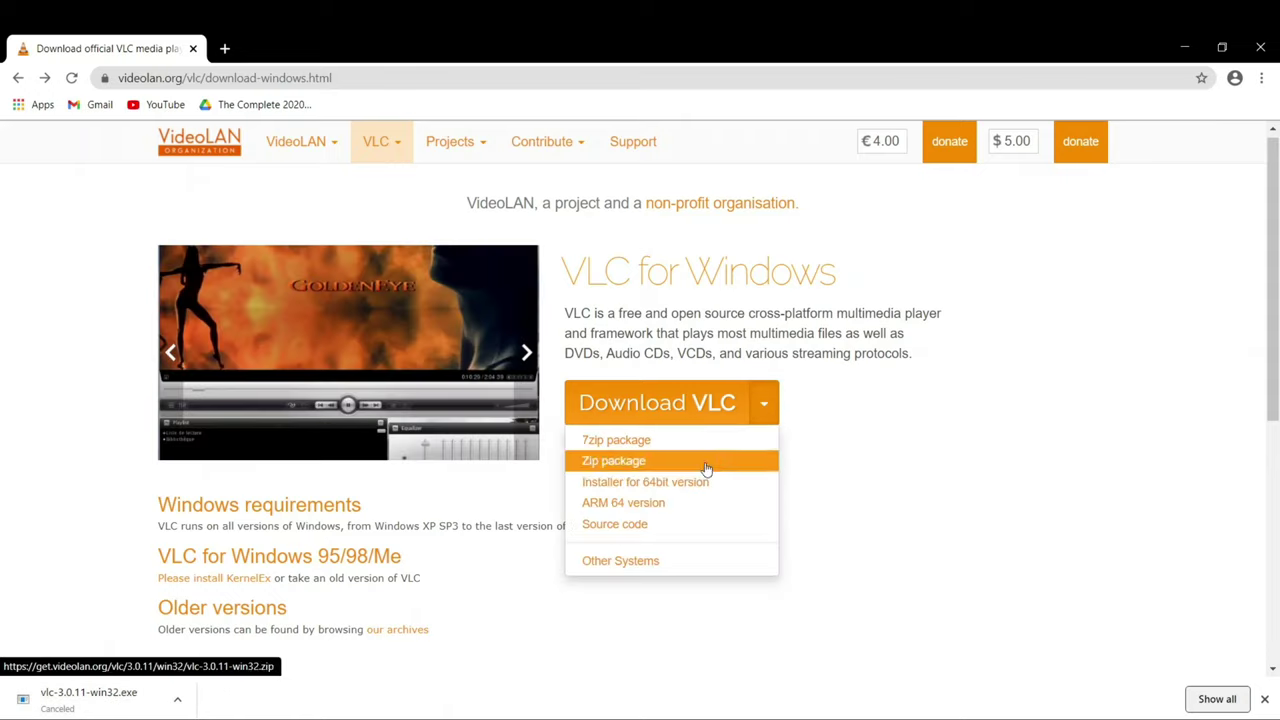
{"action": "left_click", "coordinate": [680, 482]}
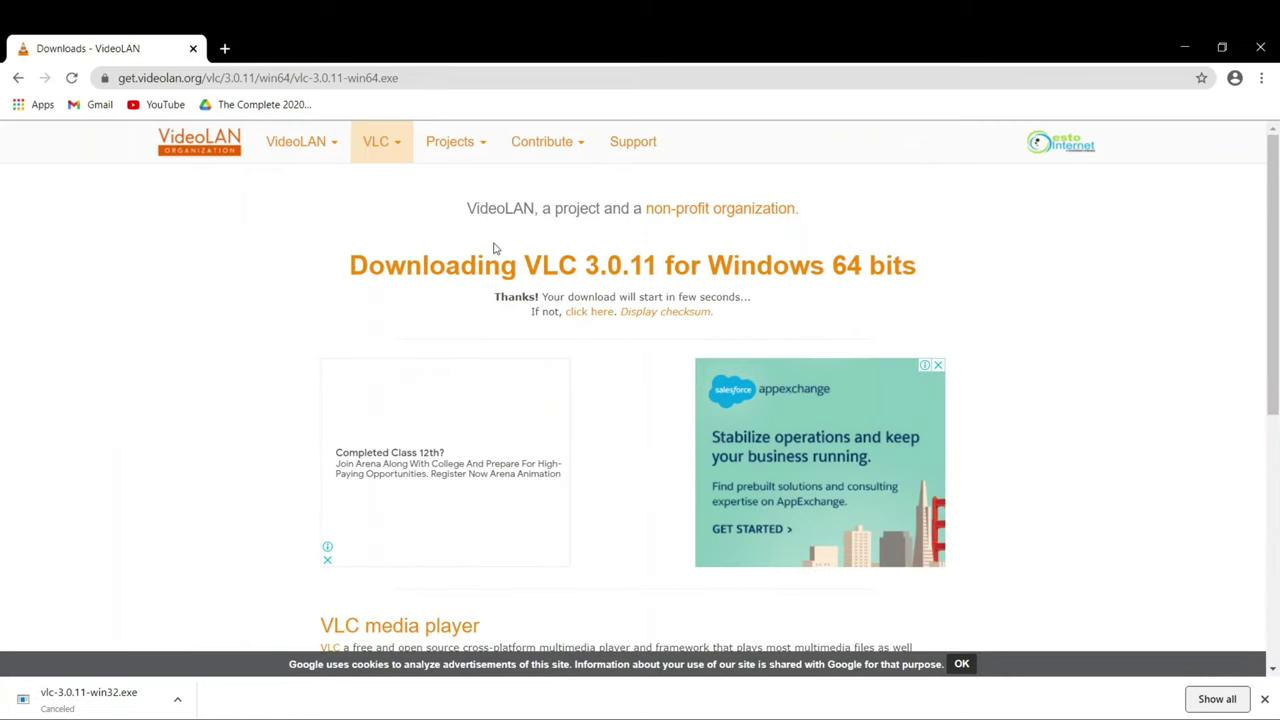
{"action": "left_click_drag", "start_coordinate": [782, 268], "coordinate": [944, 263]}
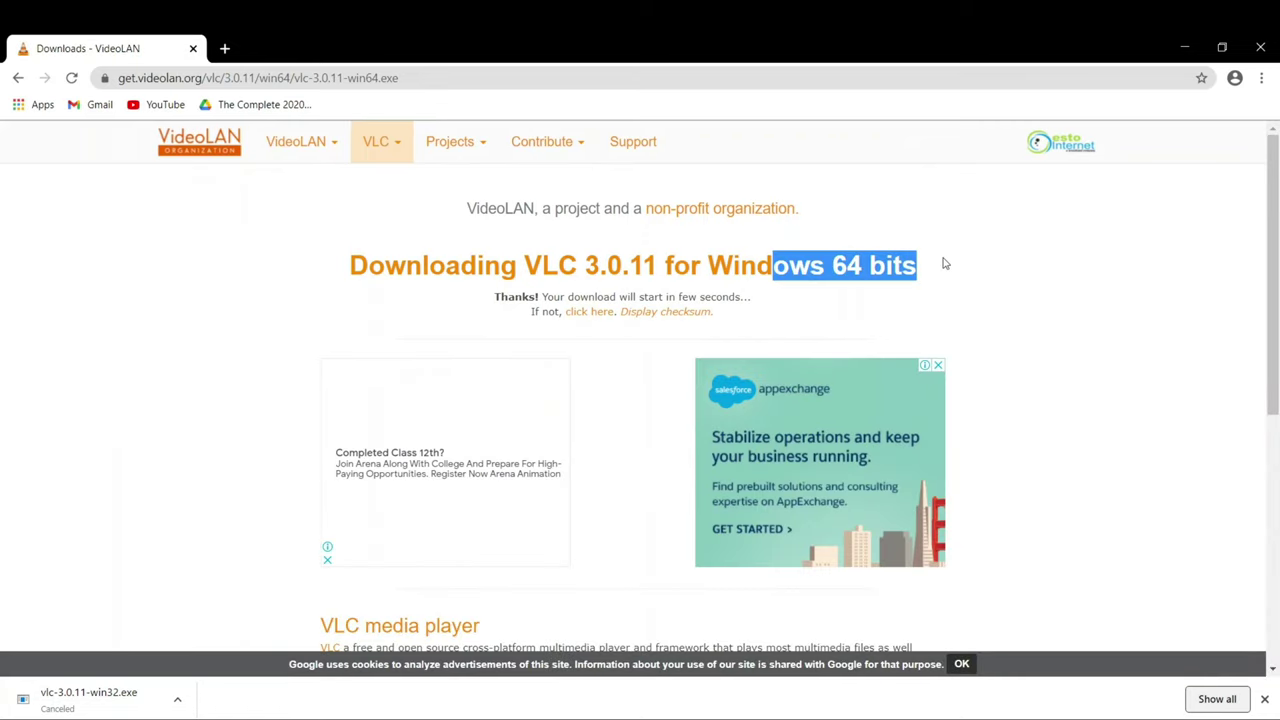
{"action": "left_click", "coordinate": [908, 250]}
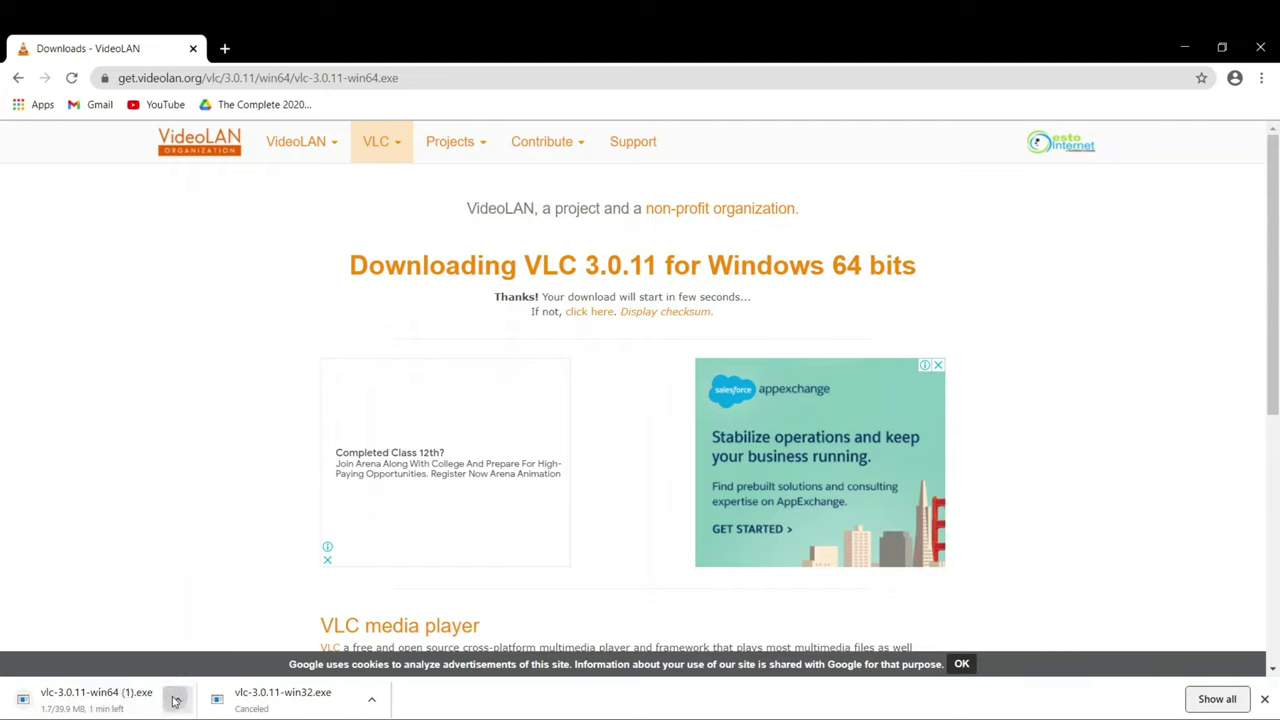
{"action": "left_click", "coordinate": [177, 699]}
{"action": "left_click", "coordinate": [207, 673]}
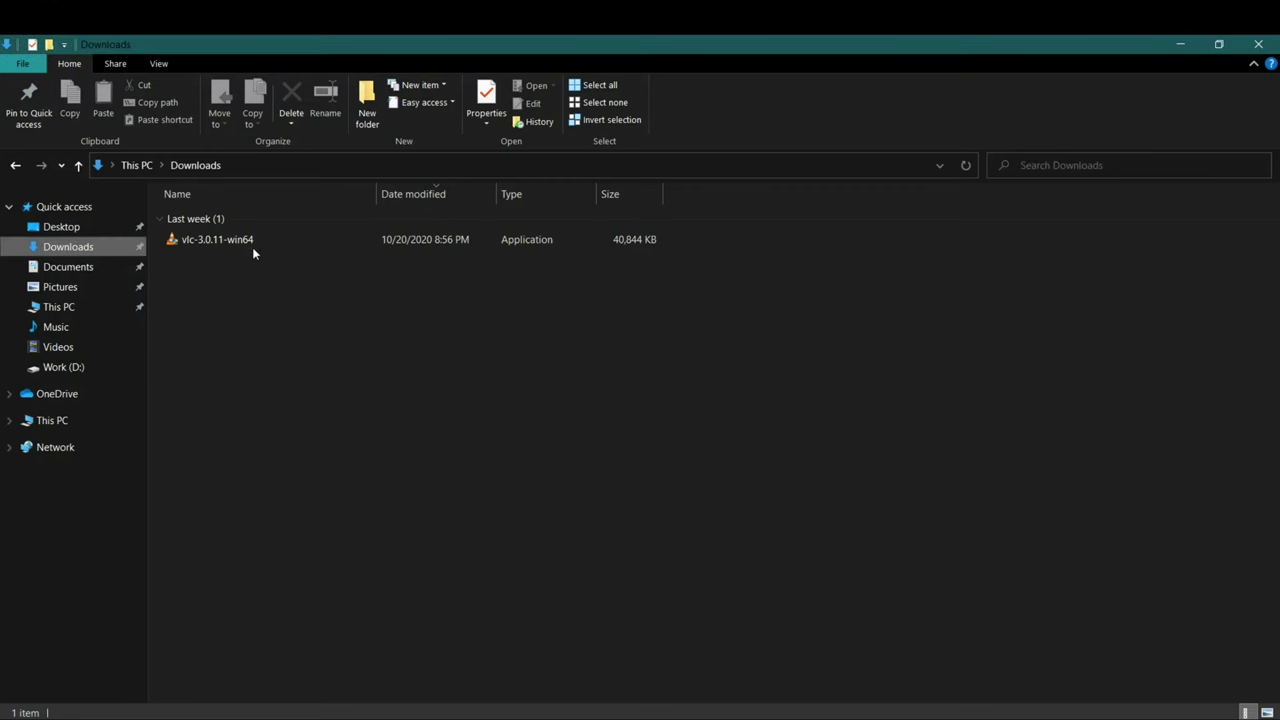
- Run the vlc-3.0.11-win64 installer from the Downloads folder
{"action": "left_click", "coordinate": [252, 244]}
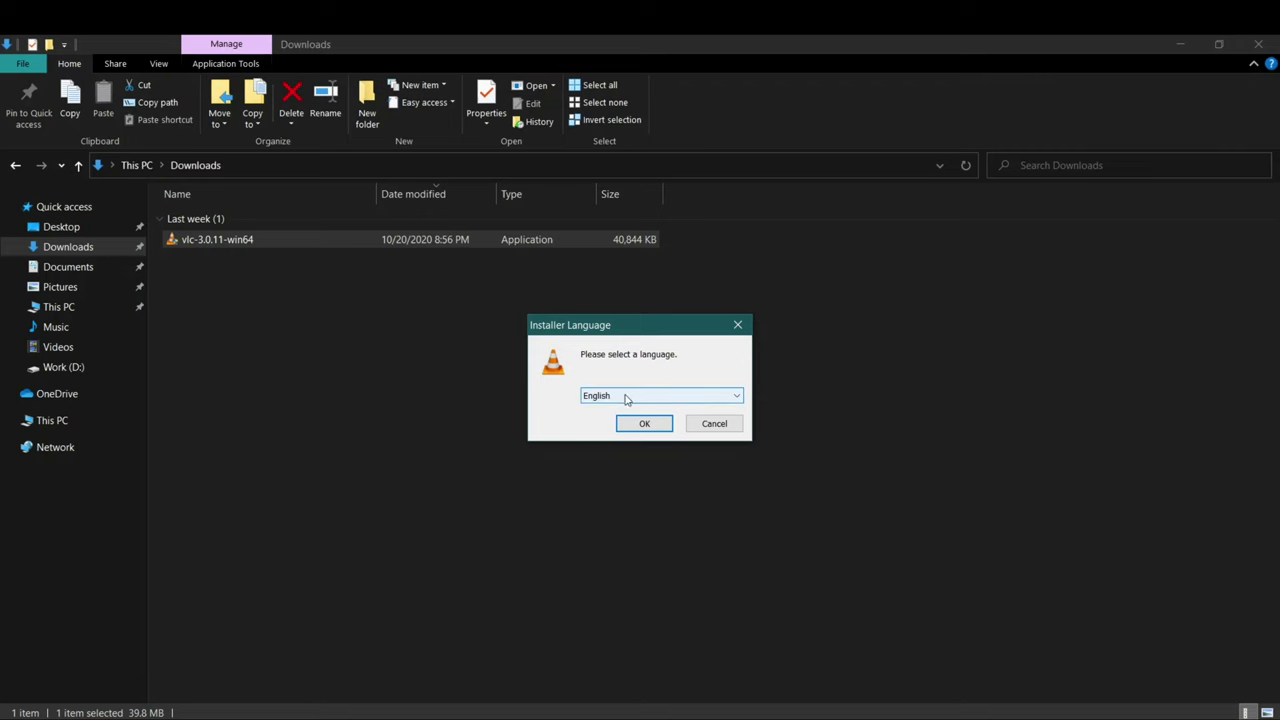
- Install VLC in English with default components into C:\Program Files\VideoLAN\VLC
{"action": "left_click", "coordinate": [645, 422]}
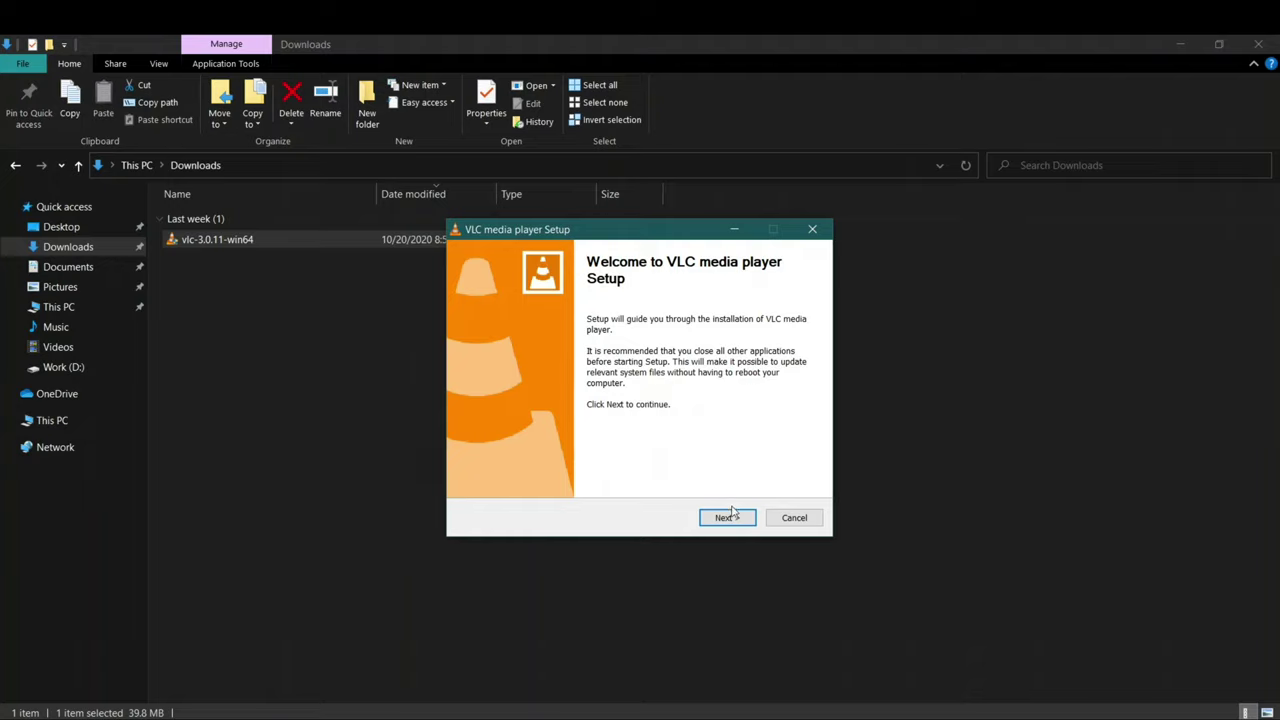
{"action": "left_click", "coordinate": [730, 516]}
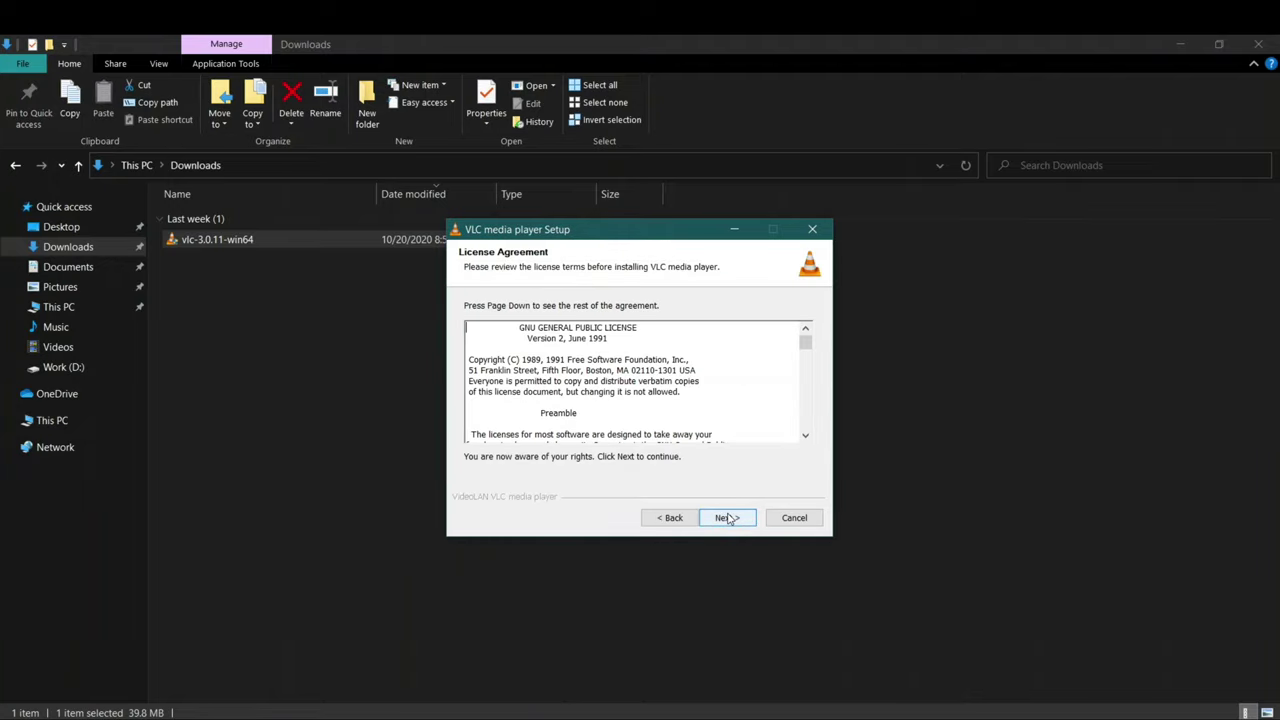
{"action": "left_click", "coordinate": [729, 518]}
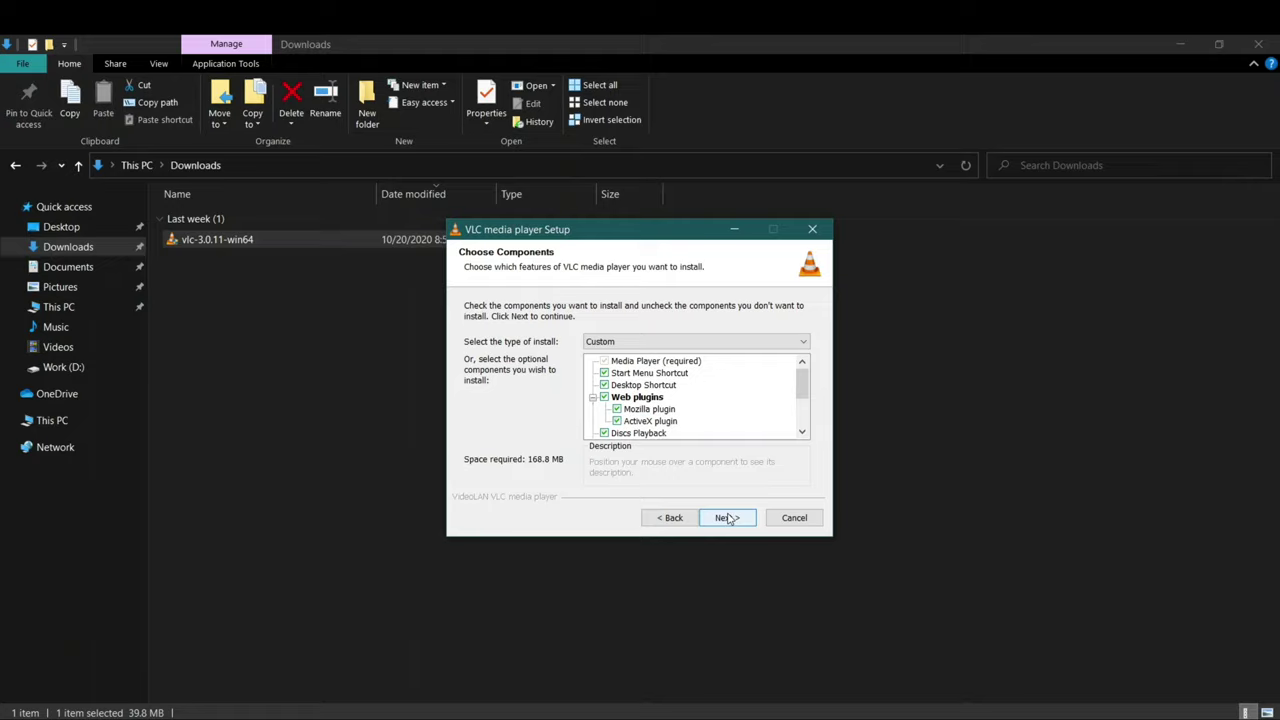
{"action": "left_click", "coordinate": [729, 518]}
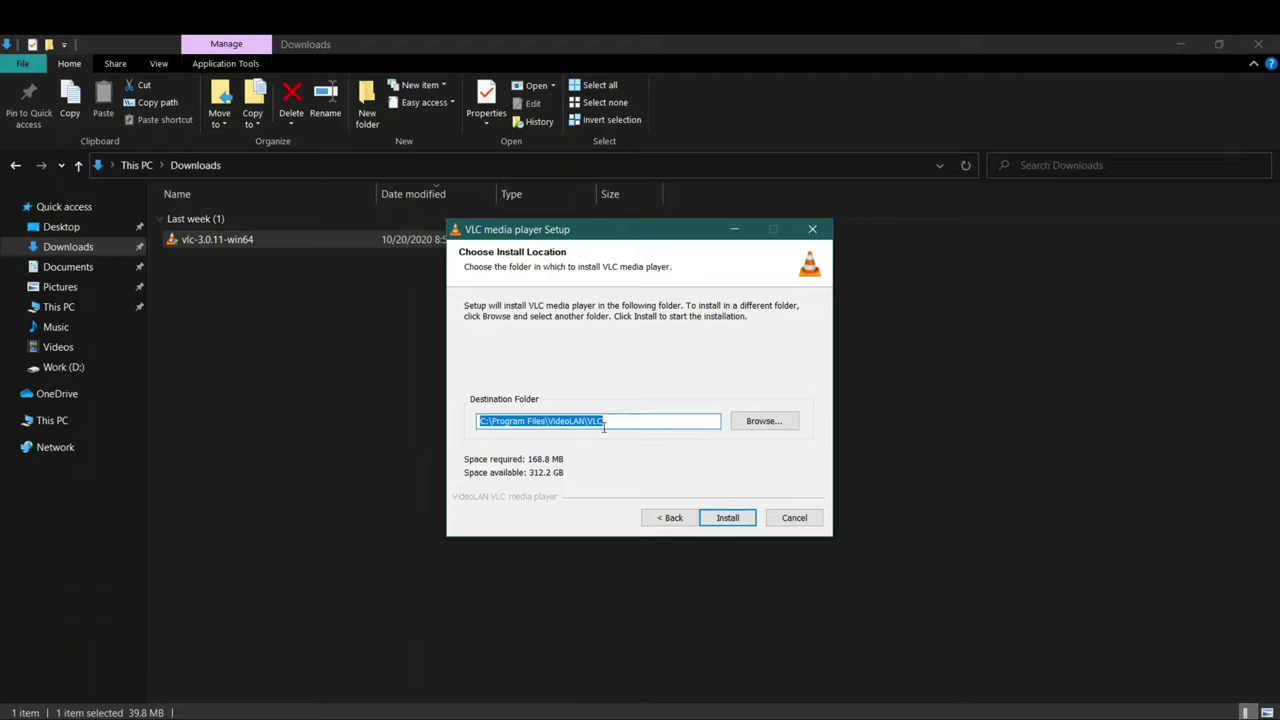
{"action": "left_click", "coordinate": [763, 421]}
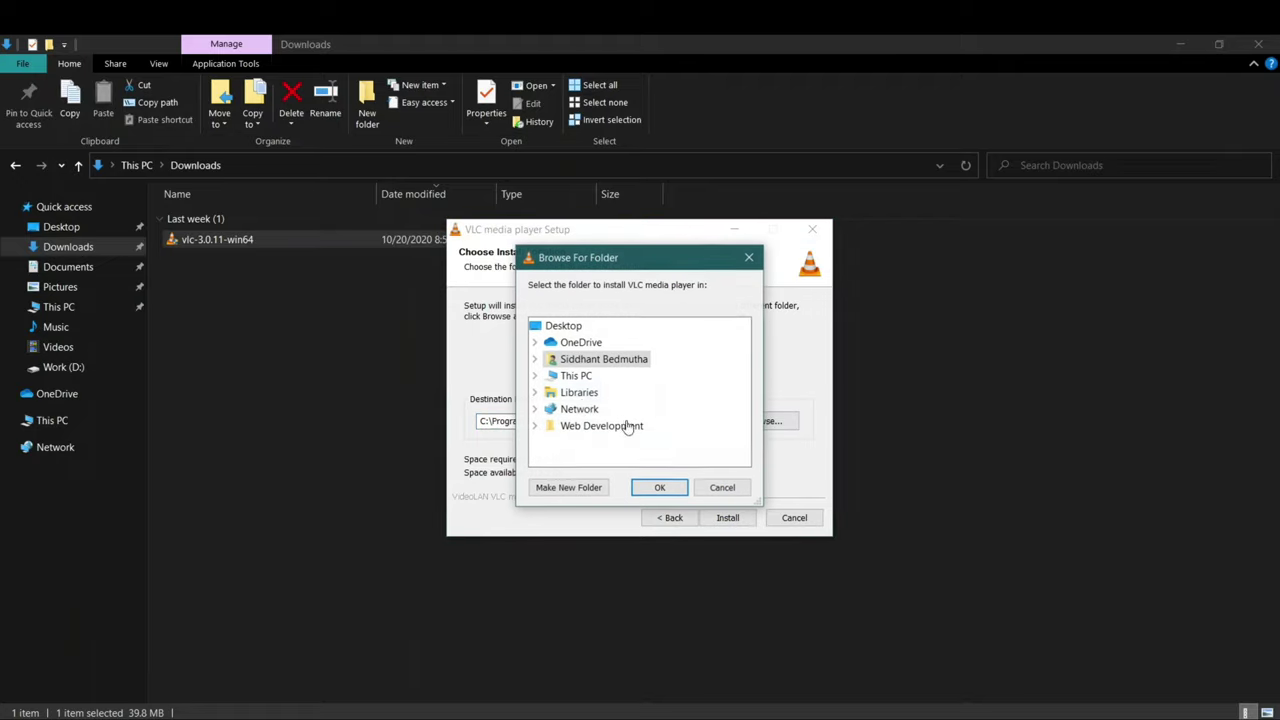
{"action": "left_click", "coordinate": [722, 487]}
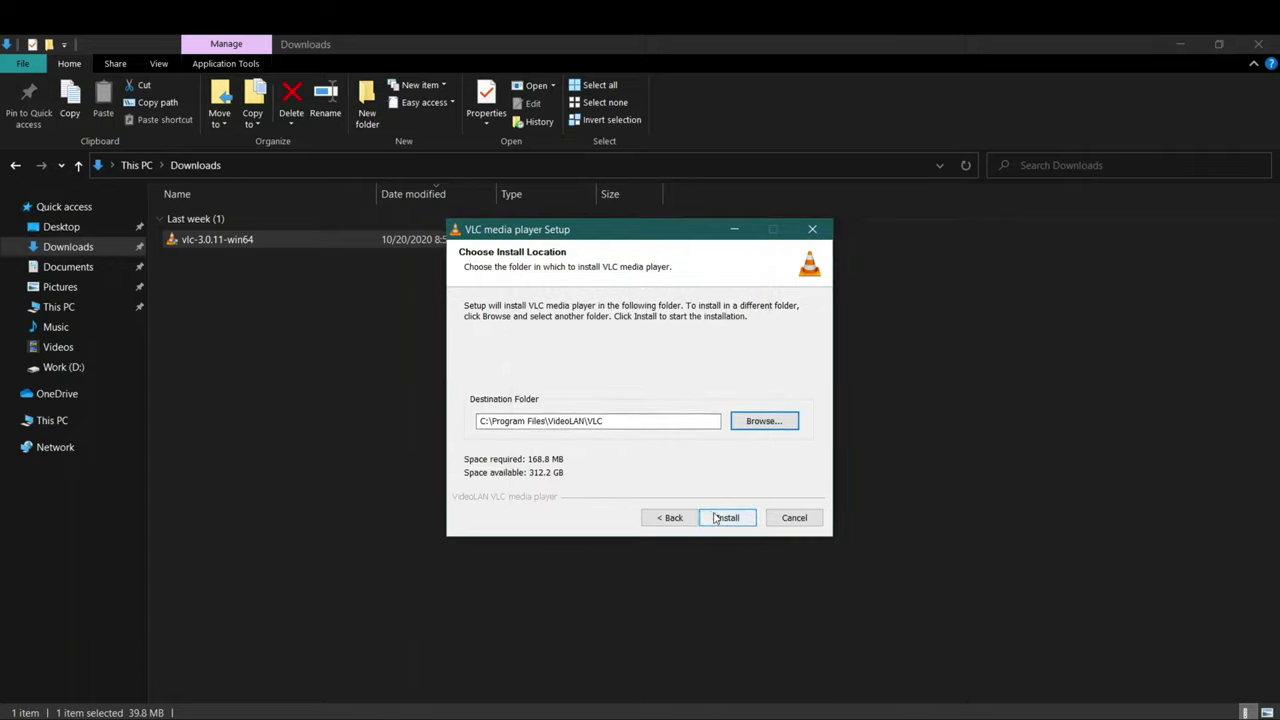
{"action": "left_click", "coordinate": [715, 518]}
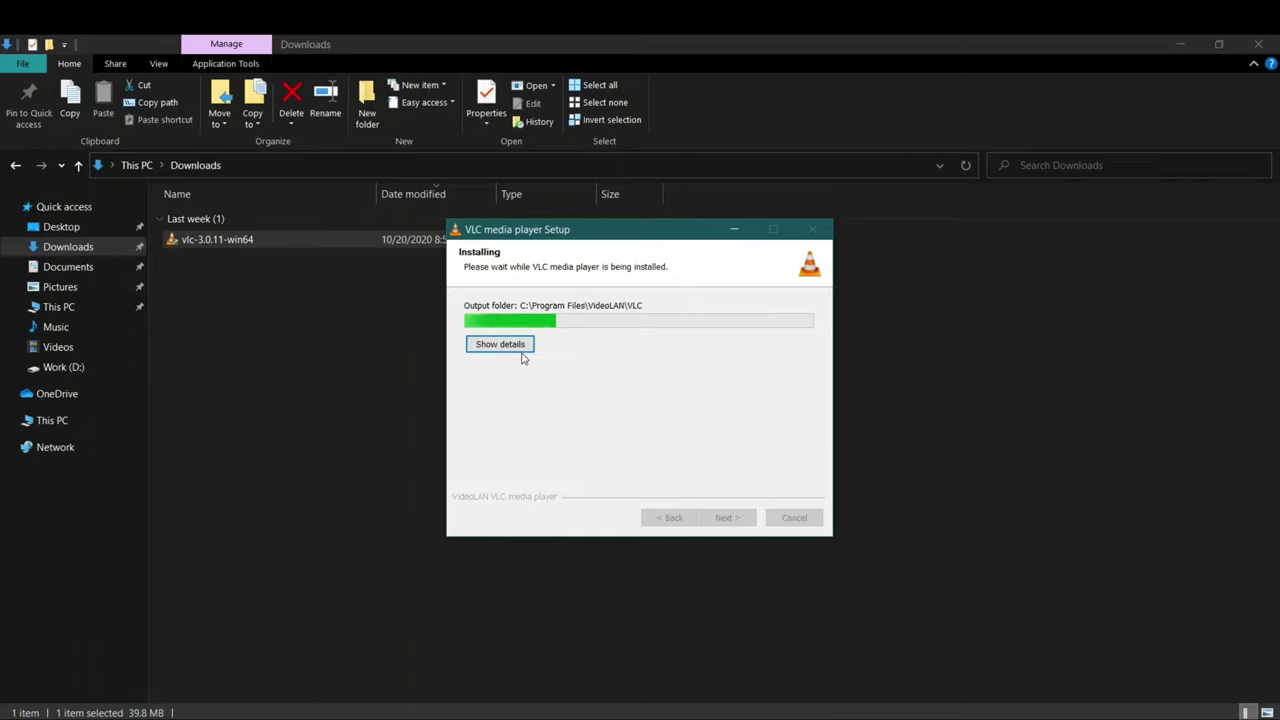
- Show the installation details, then finish setup with 'Run VLC media player' checked
{"action": "left_click", "coordinate": [519, 348]}
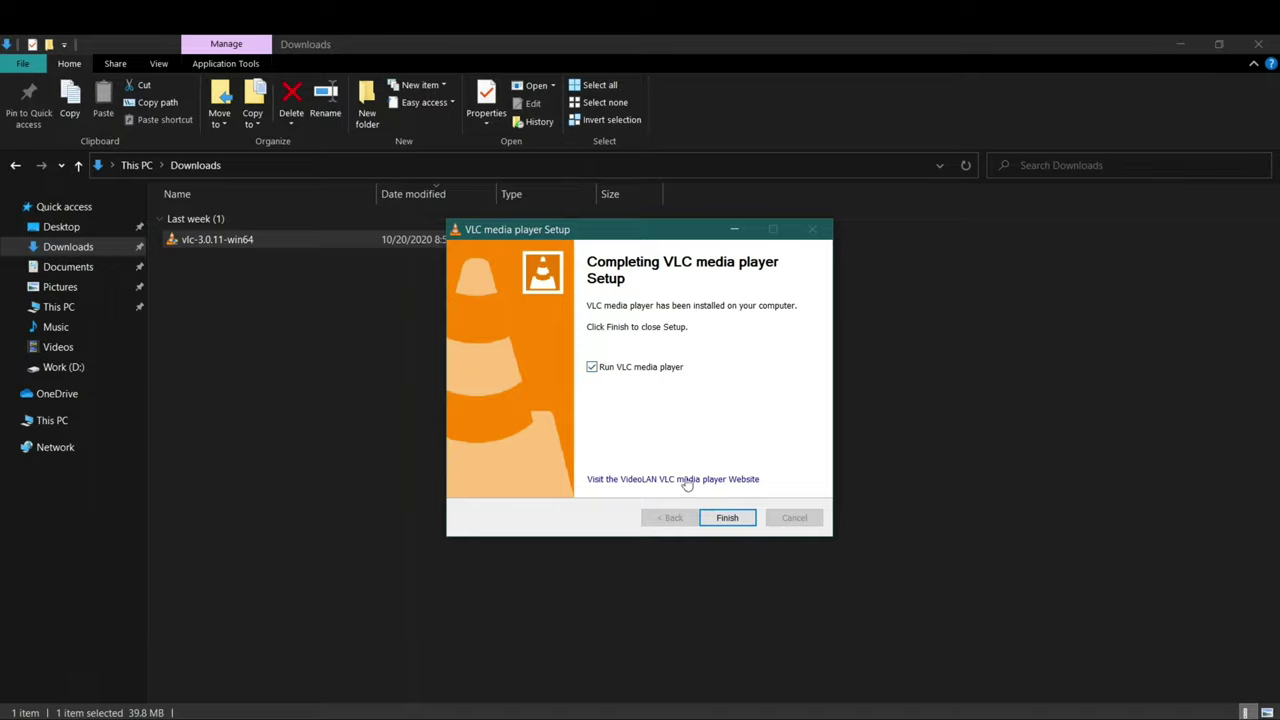
{"action": "left_click", "coordinate": [716, 521]}
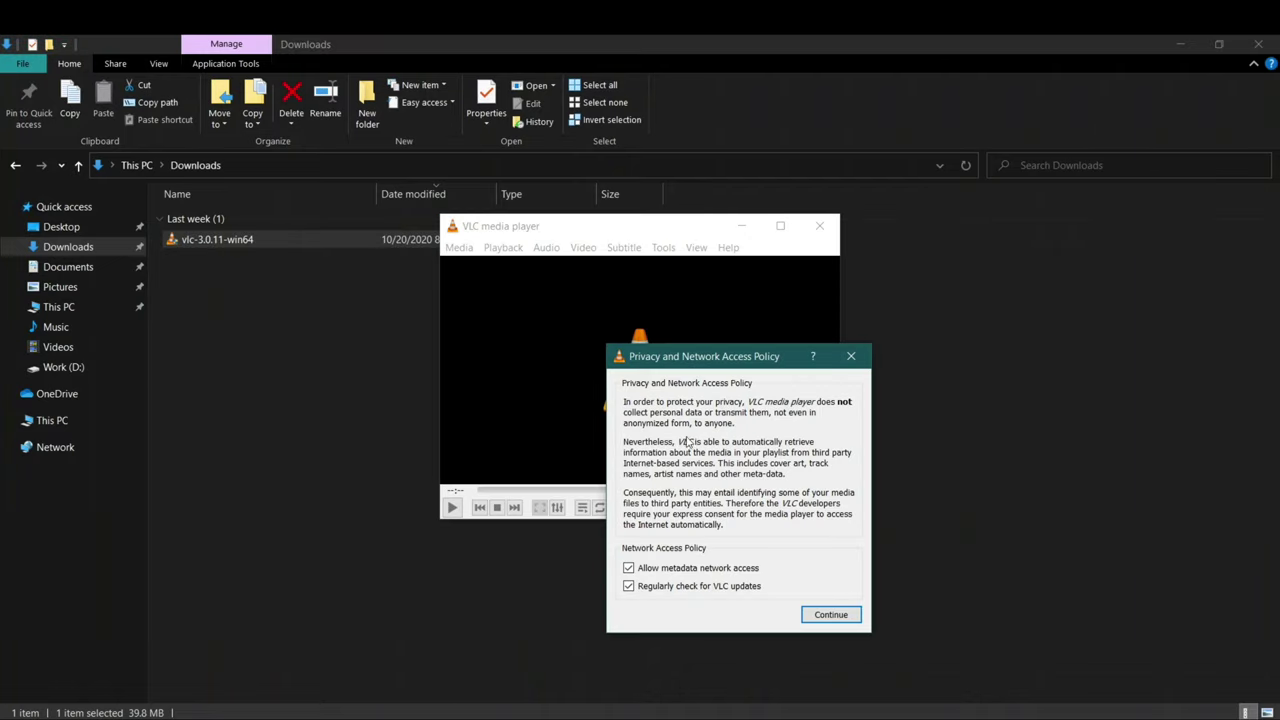
- Accept the privacy policy with metadata access and update checks on, then maximize VLC
{"action": "left_click", "coordinate": [828, 614]}
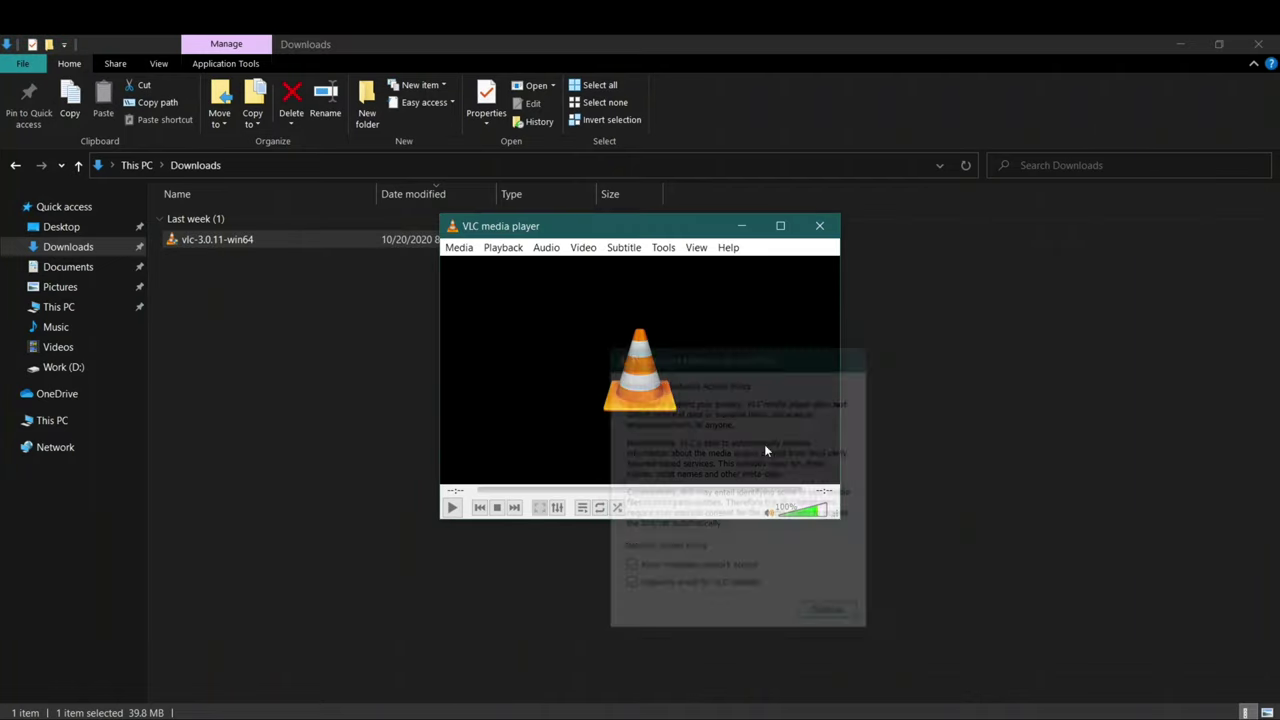
{"action": "left_click", "coordinate": [780, 225]}
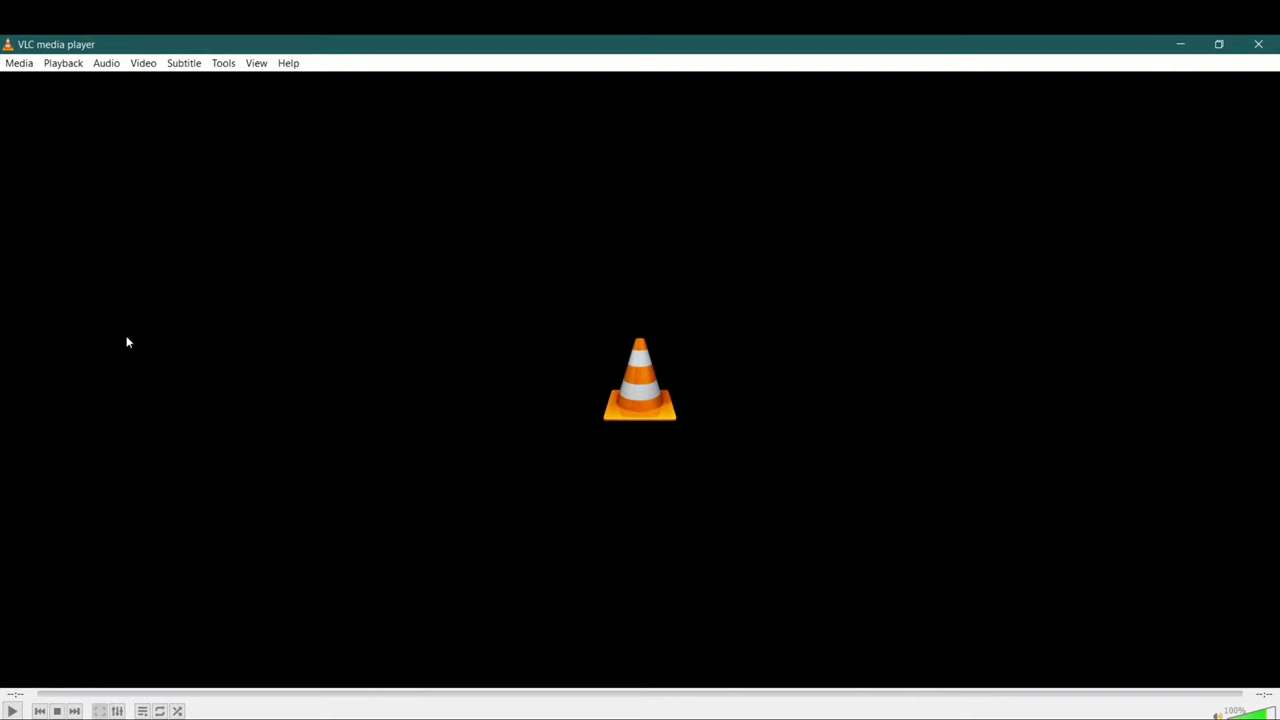